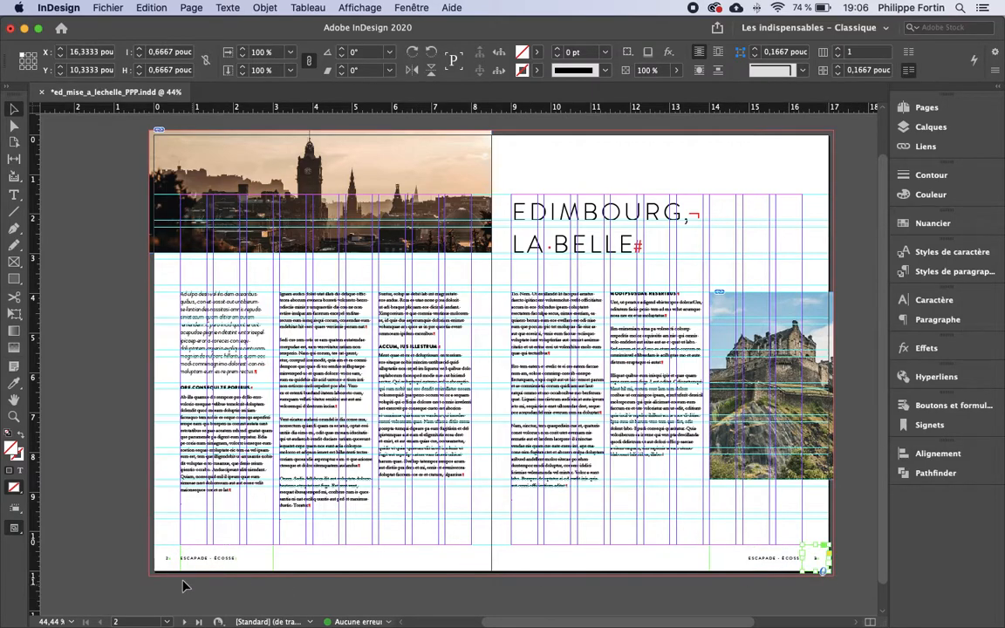
Step: Examine the page number and "ESCAPADE • ÉCOSSE" footer frames on both pages of spread 2-3 and the document's page list
click(341, 406)
click(761, 162)
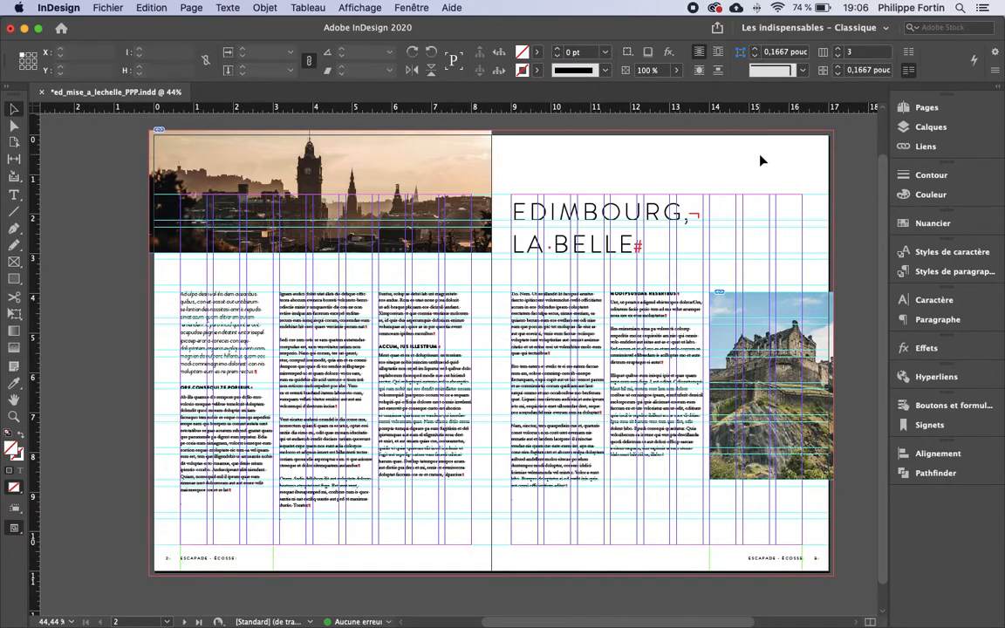
click(923, 107)
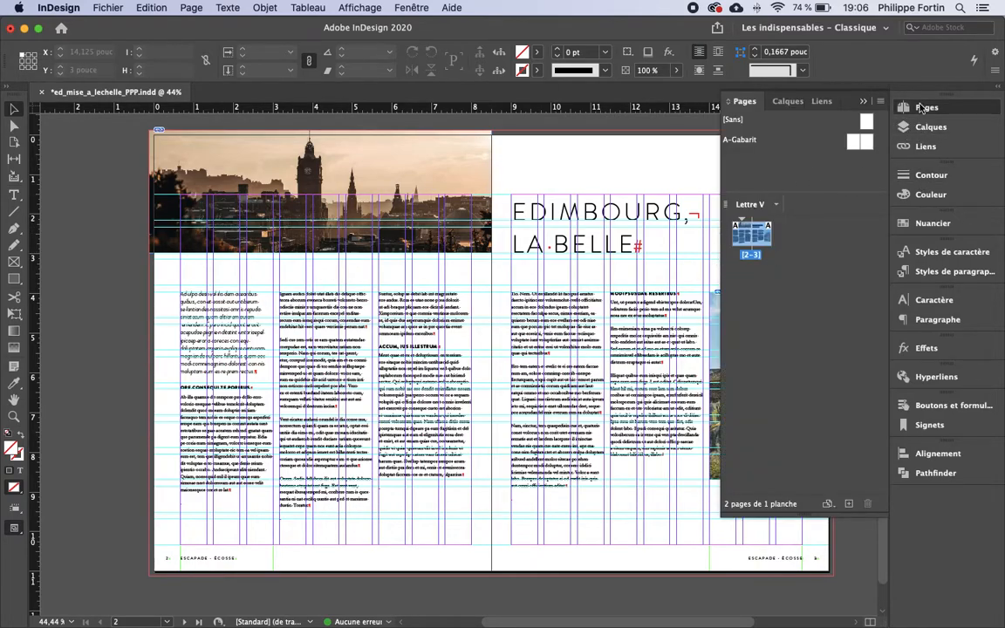
click(828, 92)
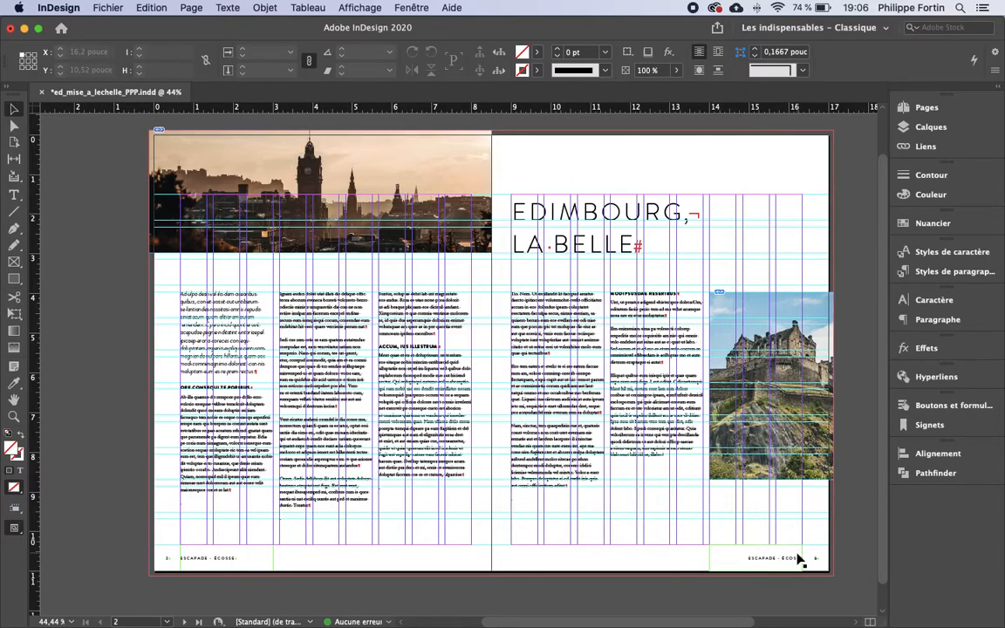
click(209, 561)
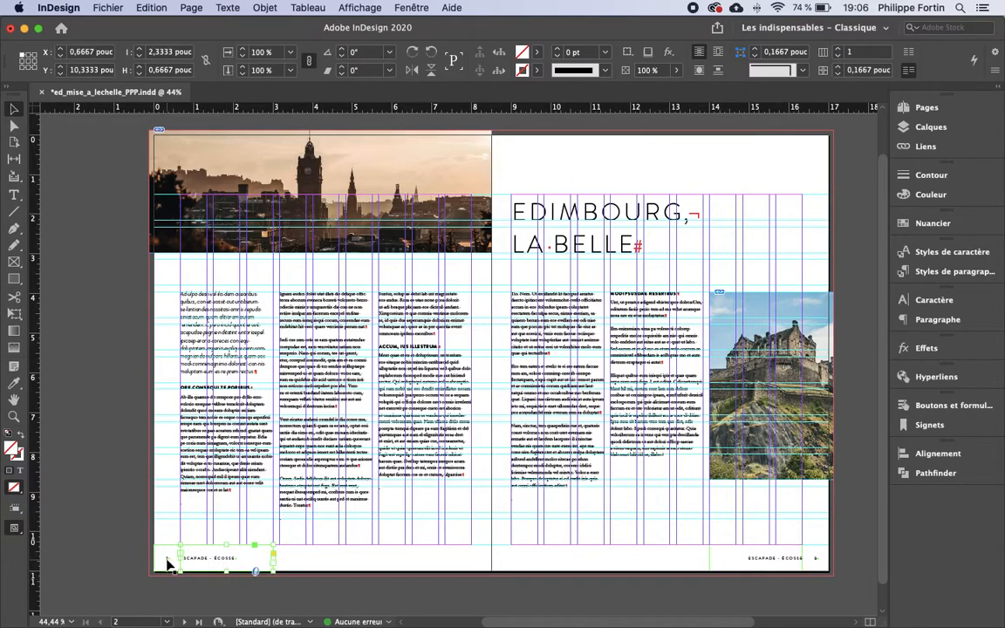
click(814, 563)
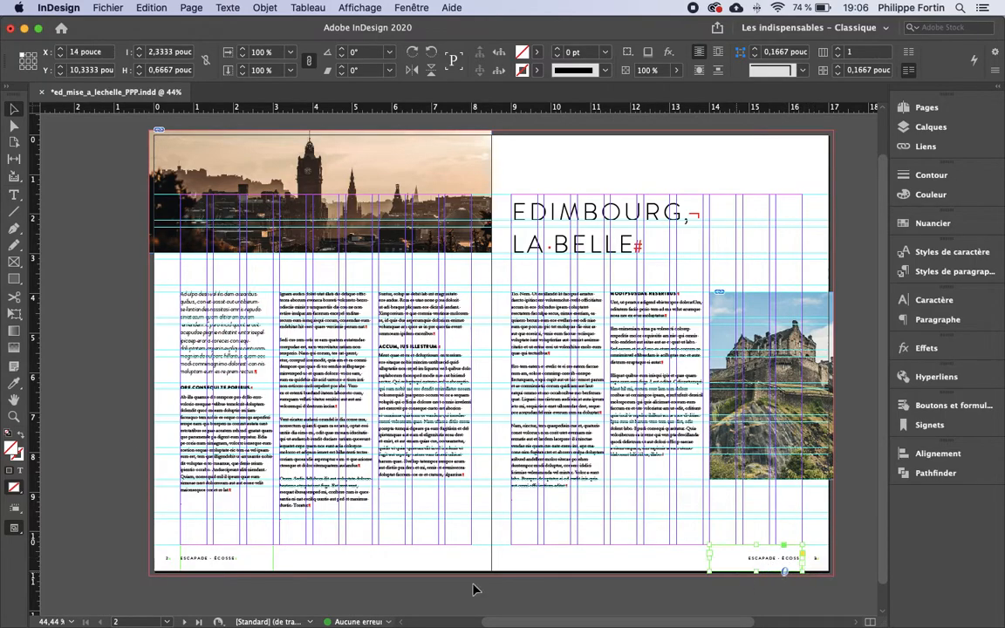
scroll(131, 567, up, 5)
click(259, 534)
click(410, 536)
scroll(410, 537, down, 5)
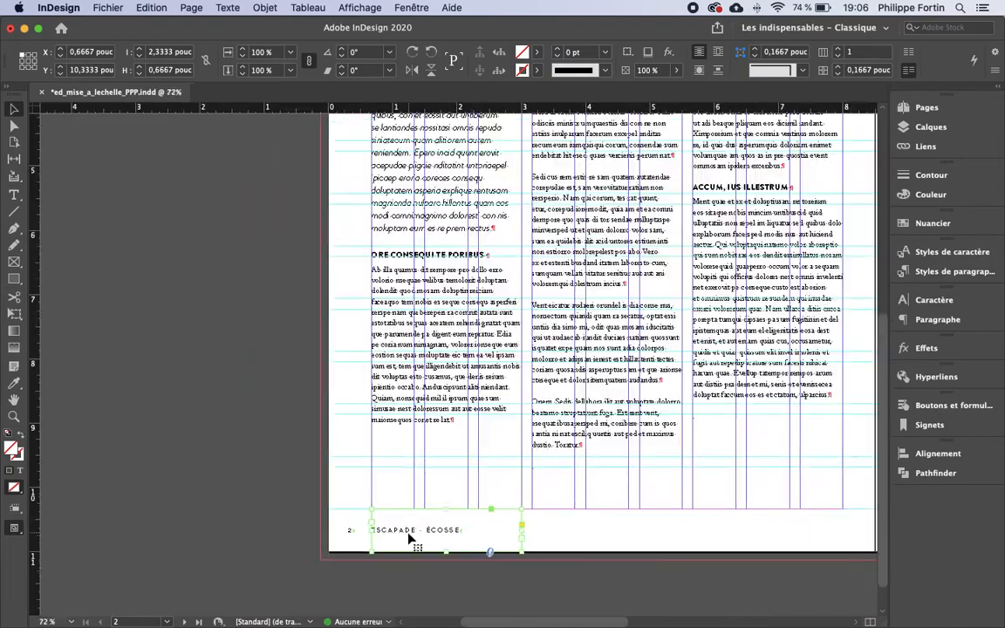
scroll(410, 537, right, 3)
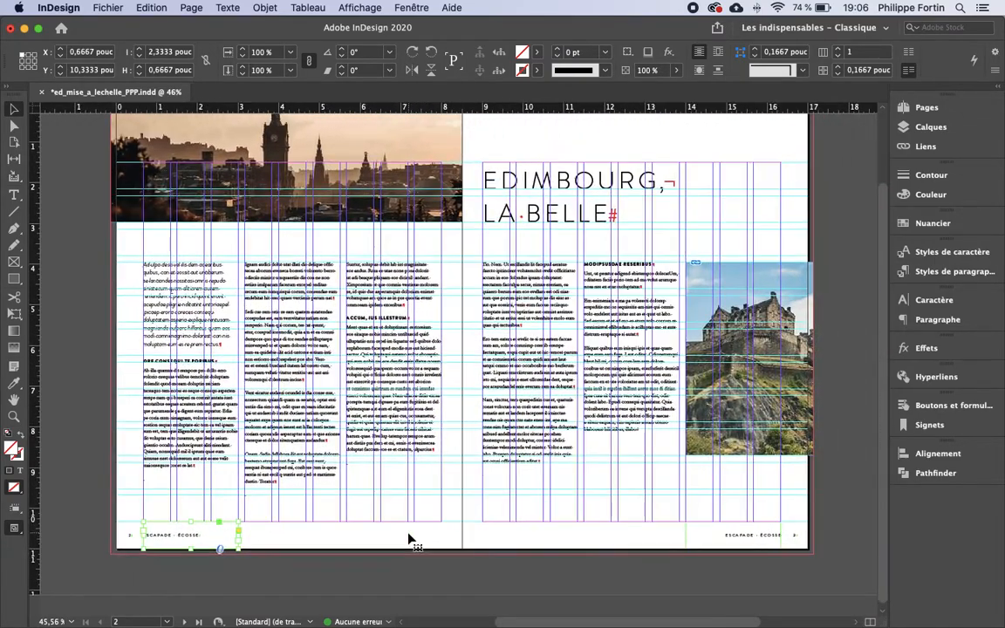
Step: Select the four page number and "ESCAPADE • ÉCOSSE" footer frames on spread 2-3, check their layer, and cut them from the spread
drag(142, 535, 115, 537)
shift+click(735, 550)
drag(780, 536, 809, 536)
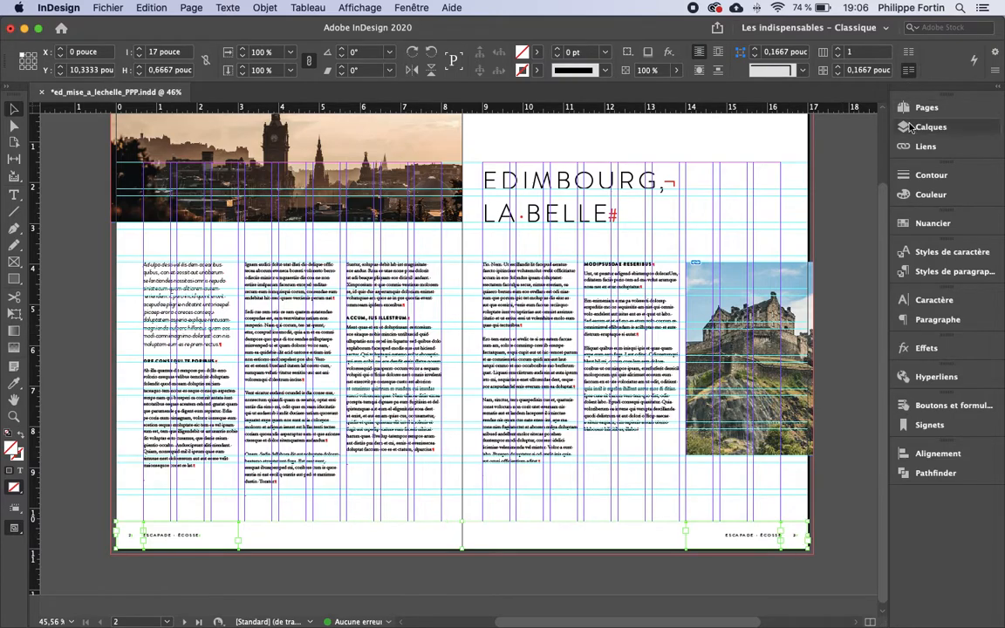
click(910, 126)
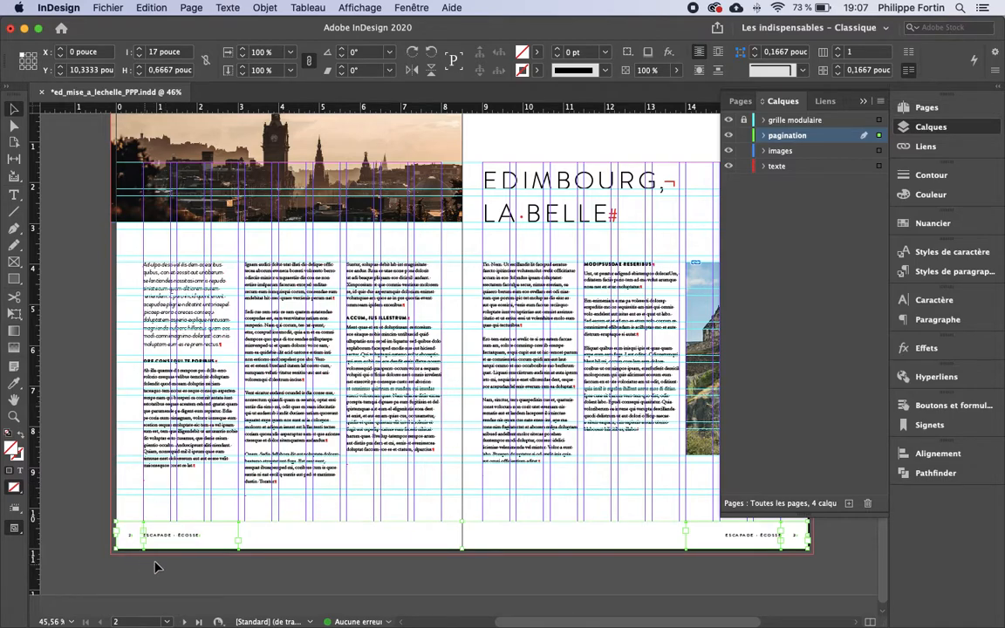
key(Delete)
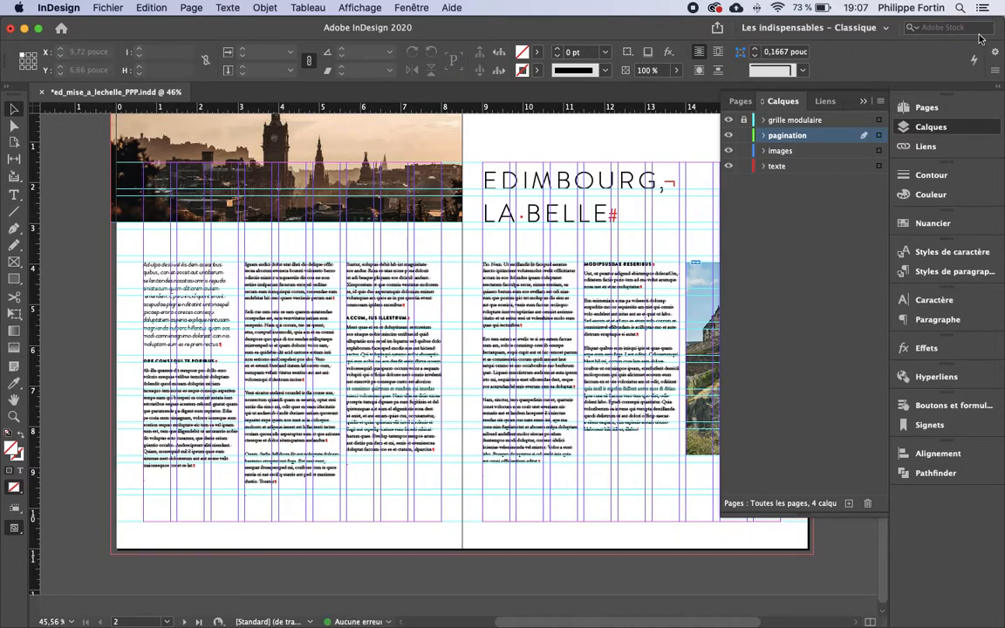
Step: Paste the cut footer frames in place on the A-Gabarit master spread, keeping them on the pagination layer
click(926, 107)
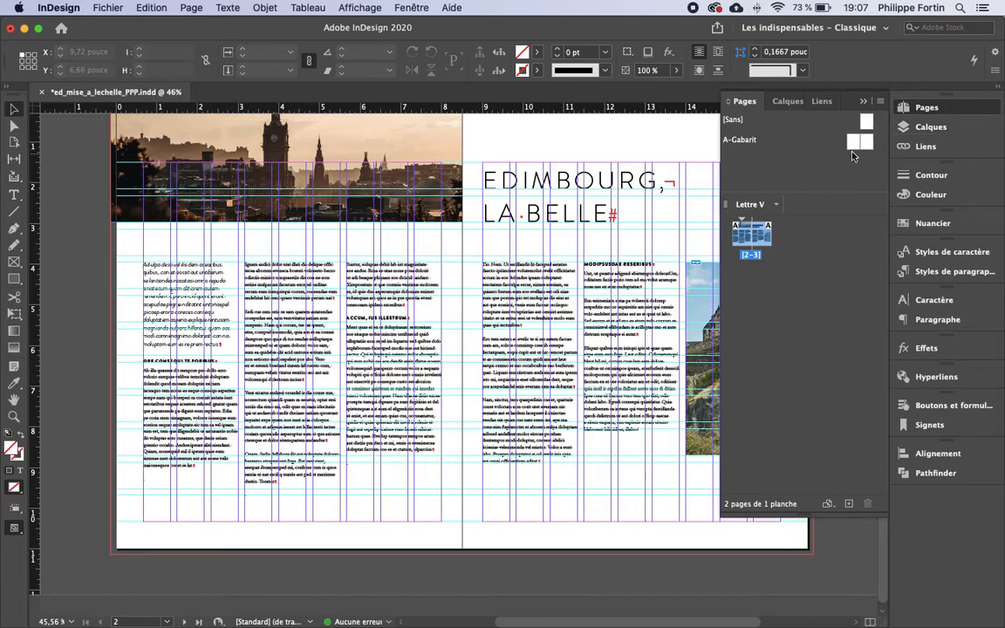
double_click(853, 156)
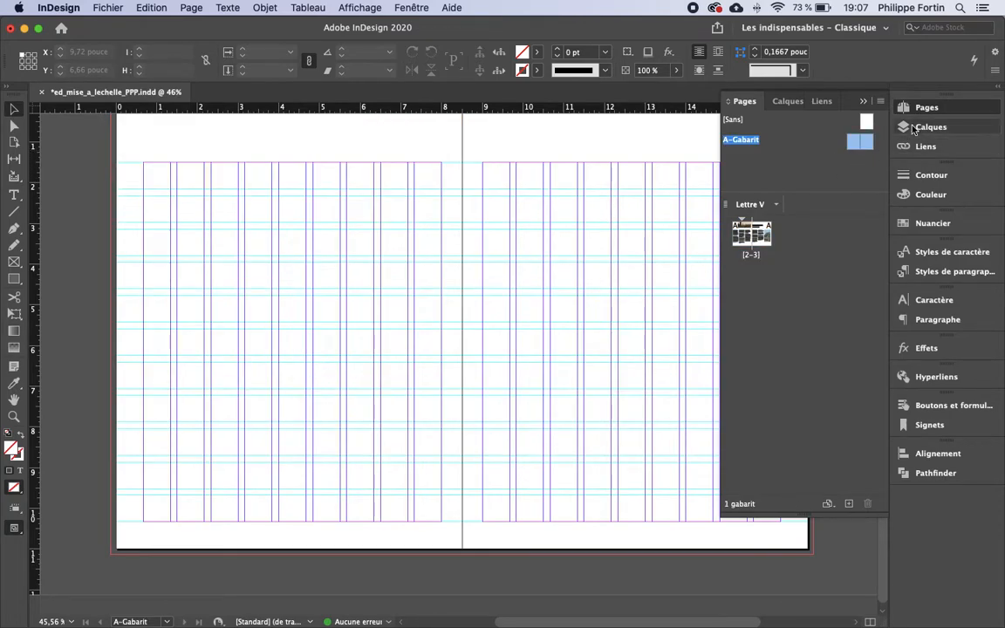
click(913, 129)
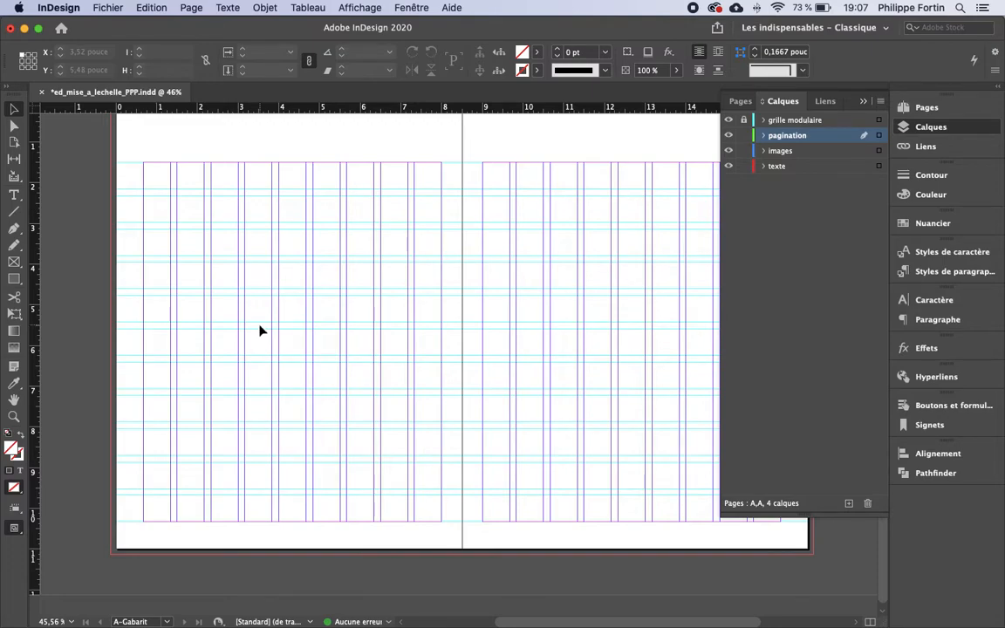
key(super+alt+shift+v)
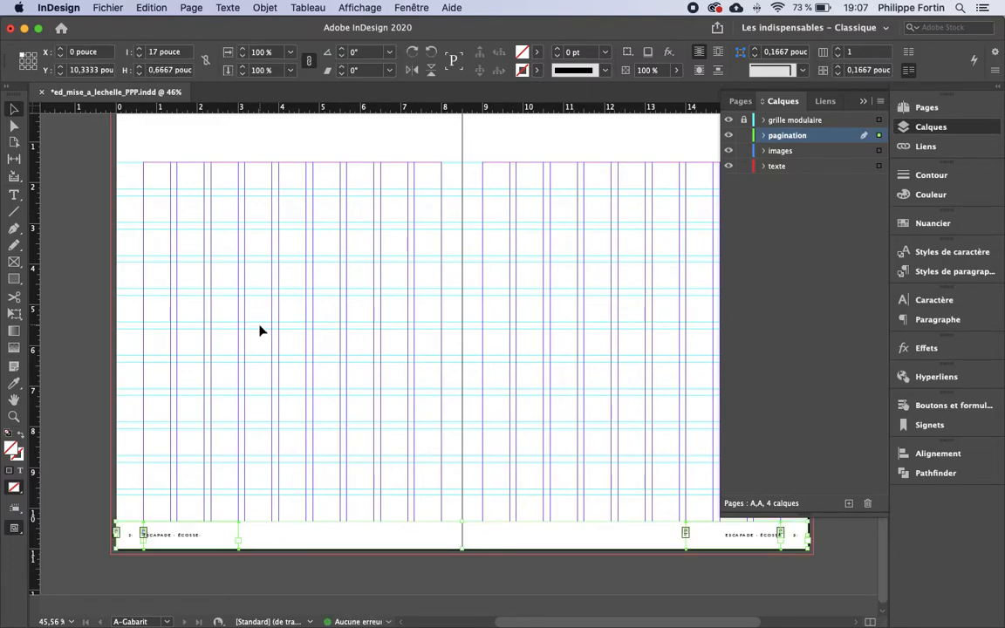
click(163, 8)
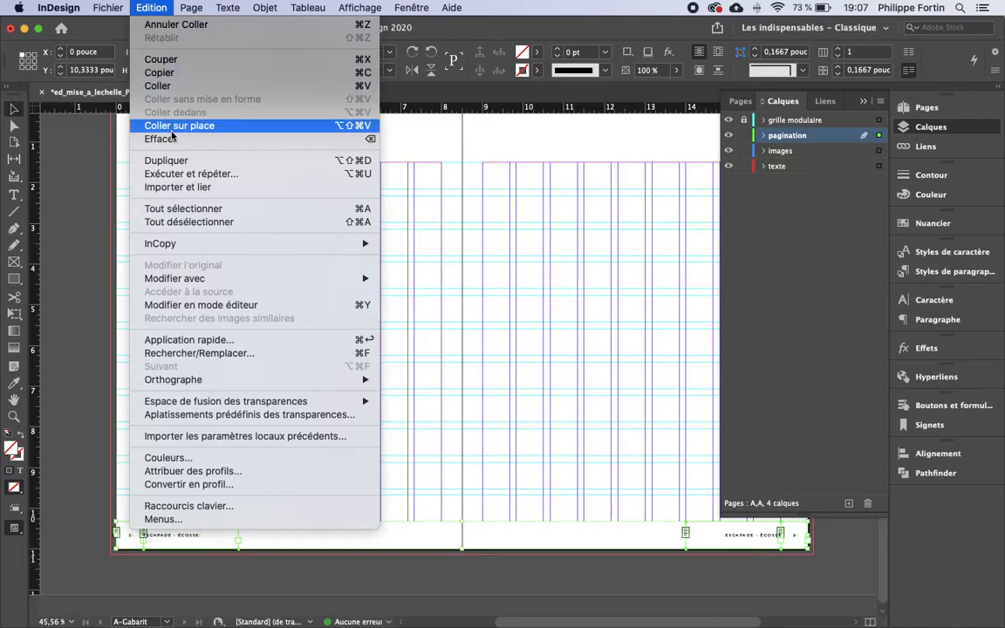
click(443, 150)
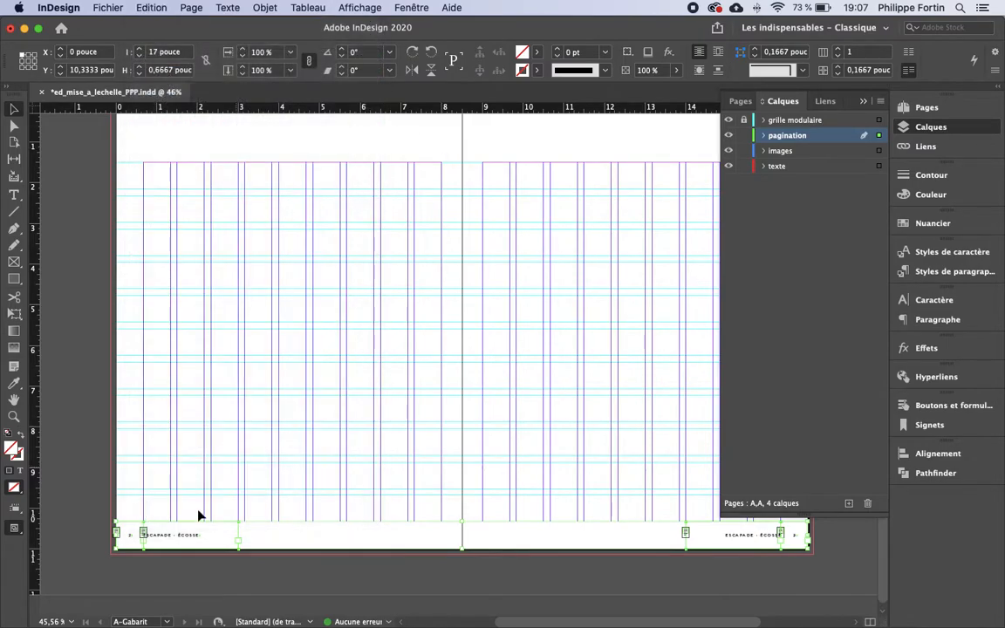
Step: Inspect the pasted page numbers and footer texts on both pages of the A-Gabarit master
click(370, 567)
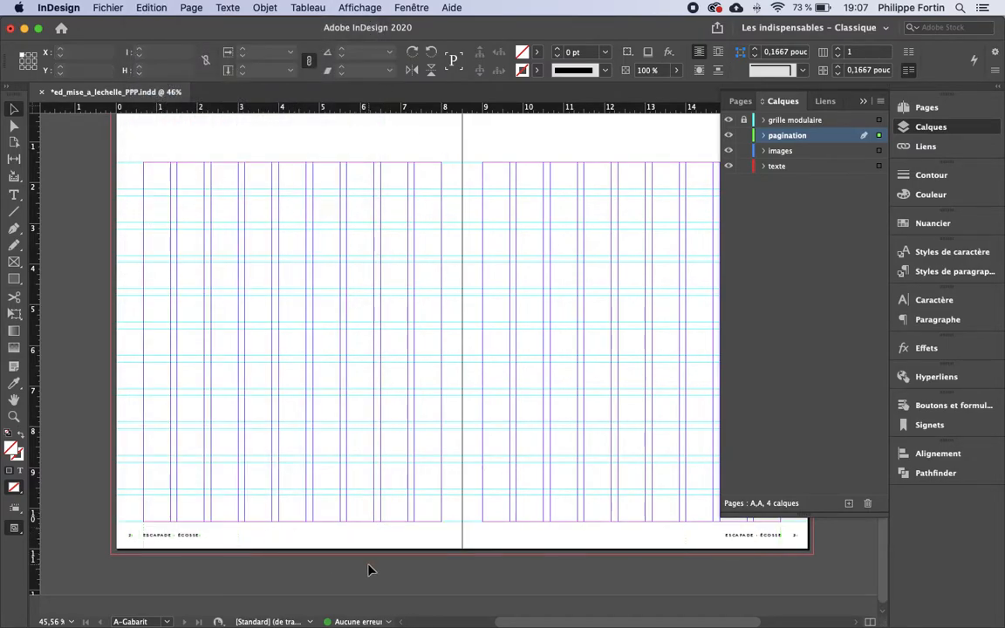
click(132, 535)
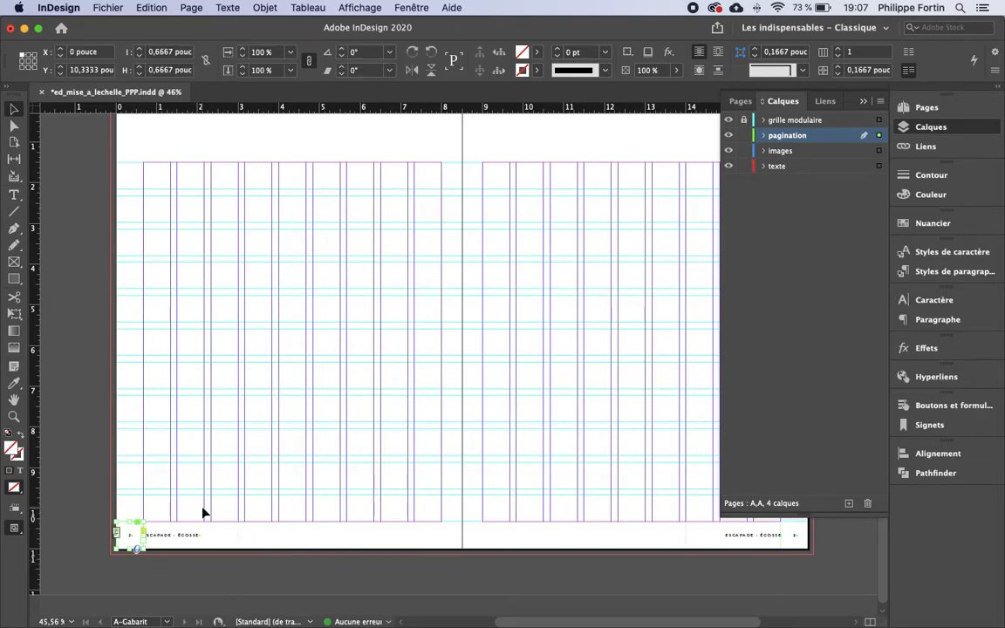
scroll(123, 508, up, 5)
scroll(123, 508, down, 3)
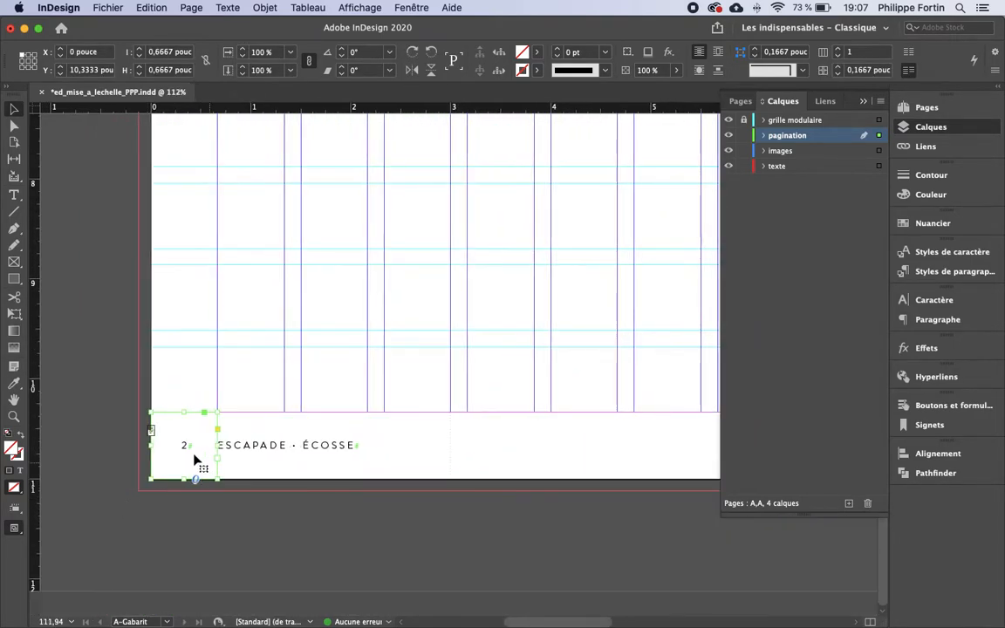
scroll(359, 514, right, 15)
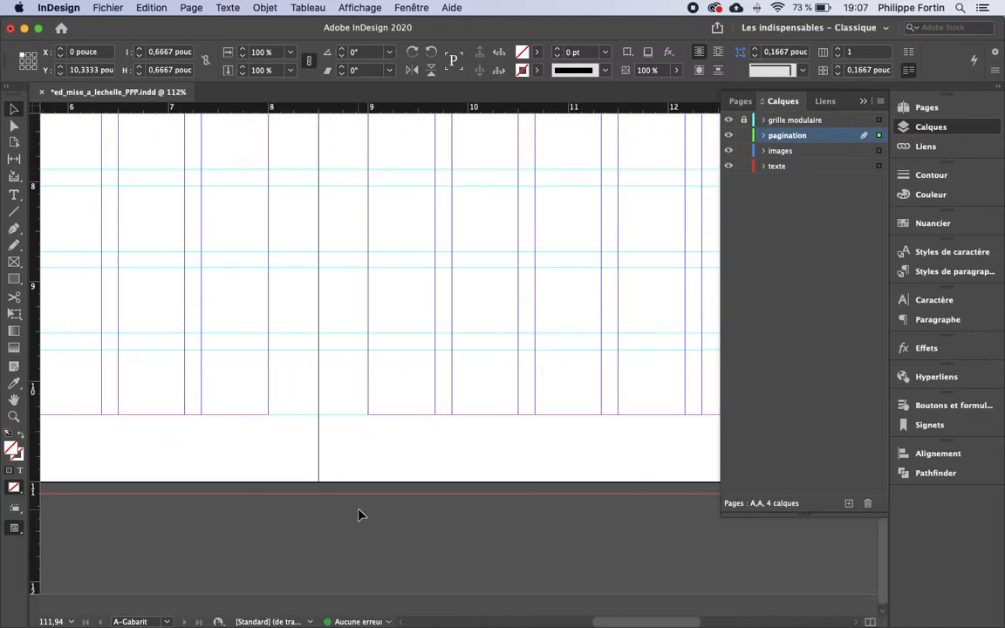
click(511, 475)
click(635, 478)
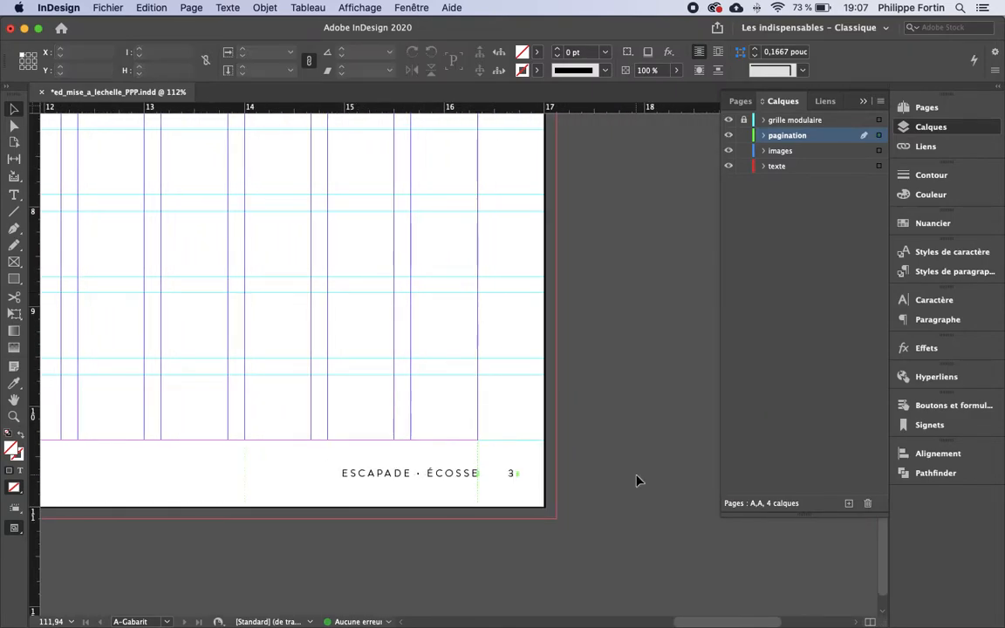
Step: Add a new two-page spread based on A-Gabarit after pages 2-3 and check the footers on both of its pages
click(927, 108)
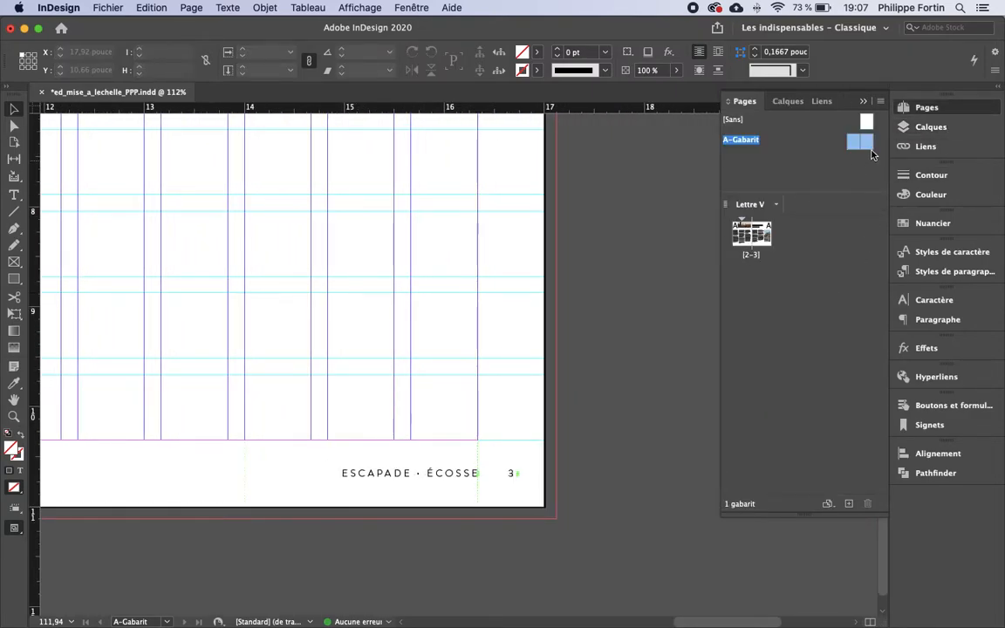
drag(860, 153, 753, 294)
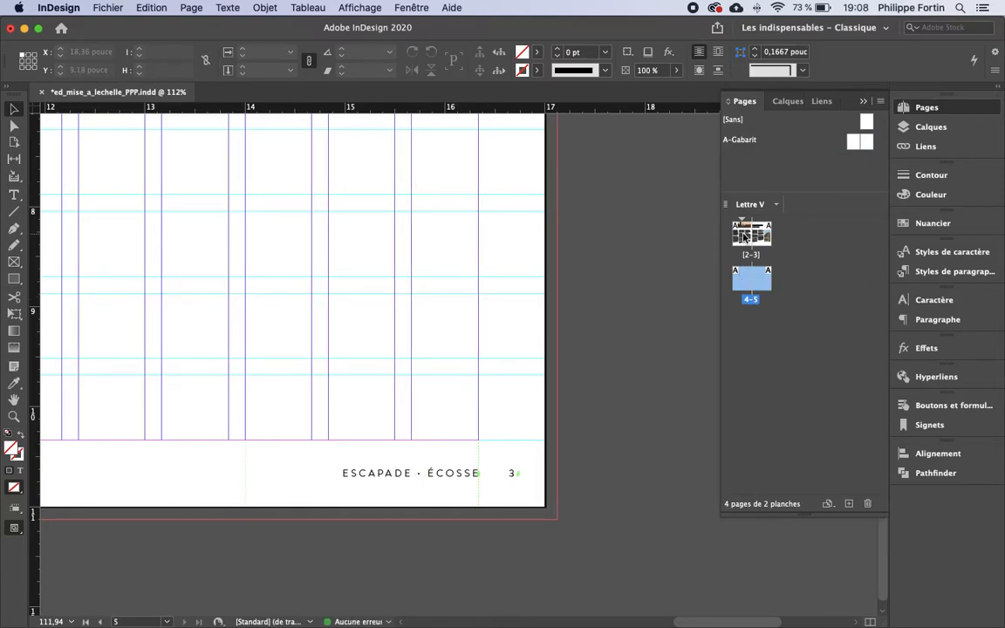
double_click(743, 277)
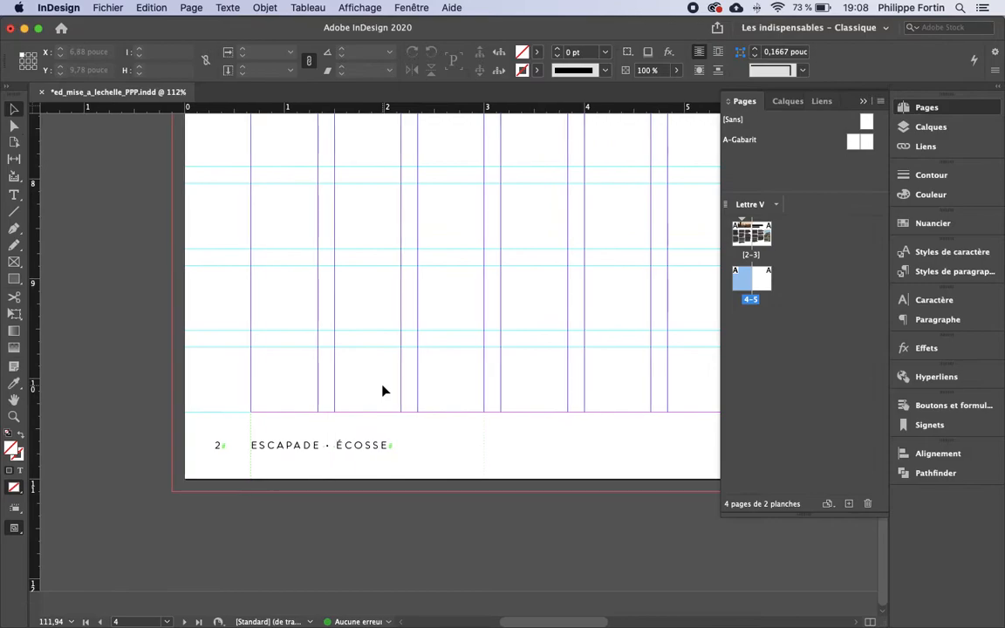
scroll(494, 460, right, 15)
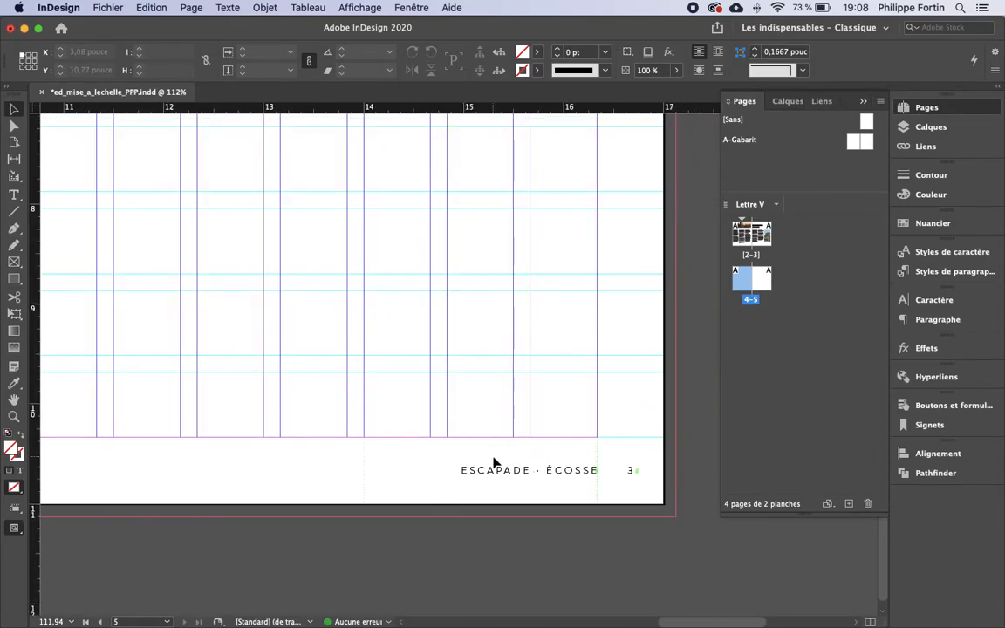
Step: Select the typed page number on the left page of A-Gabarit and compare it with the footer on page 2
double_click(856, 143)
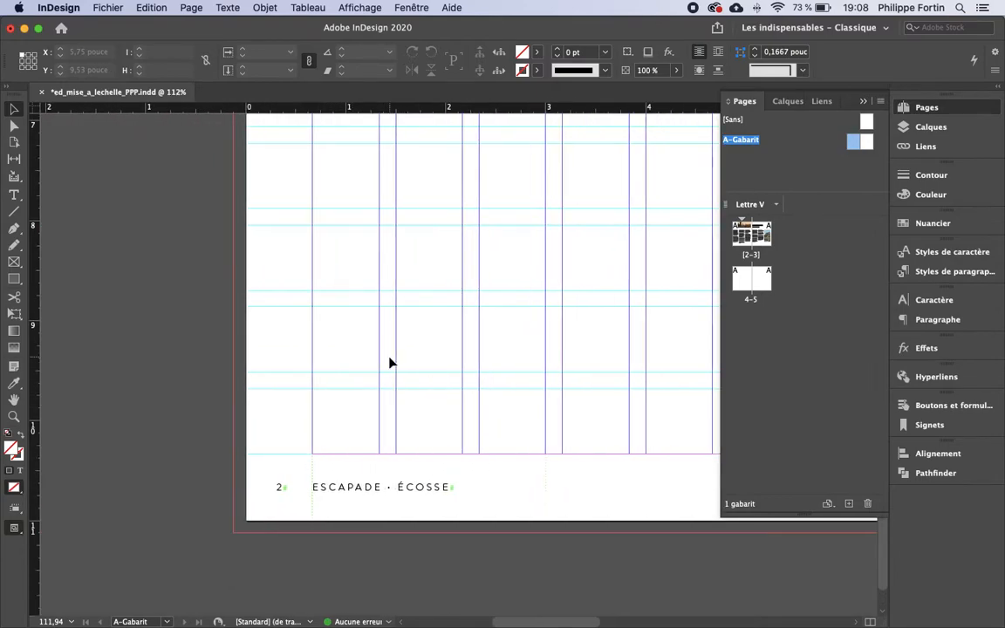
click(296, 445)
double_click(297, 445)
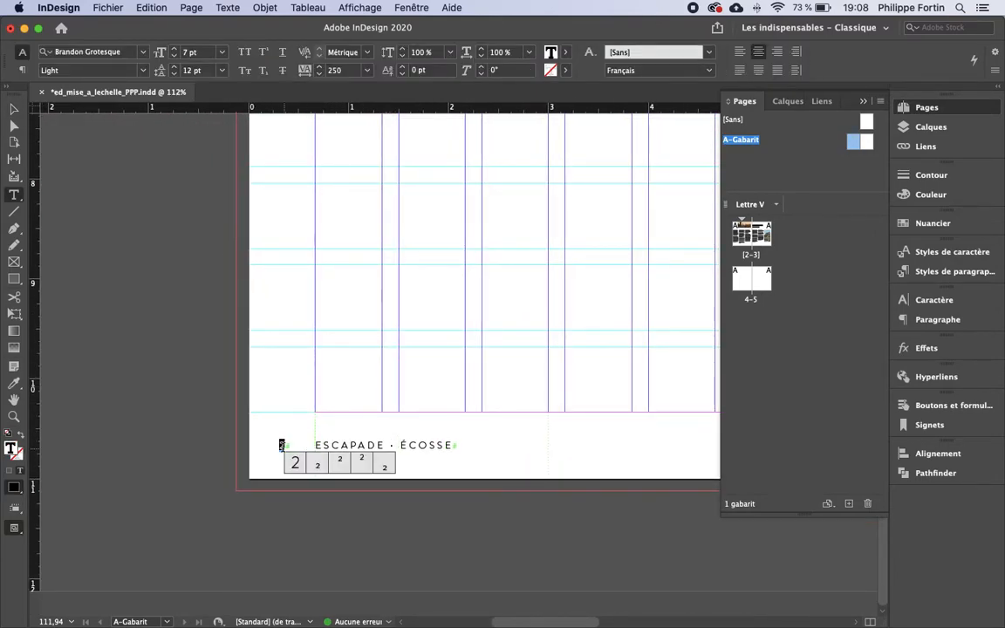
double_click(740, 233)
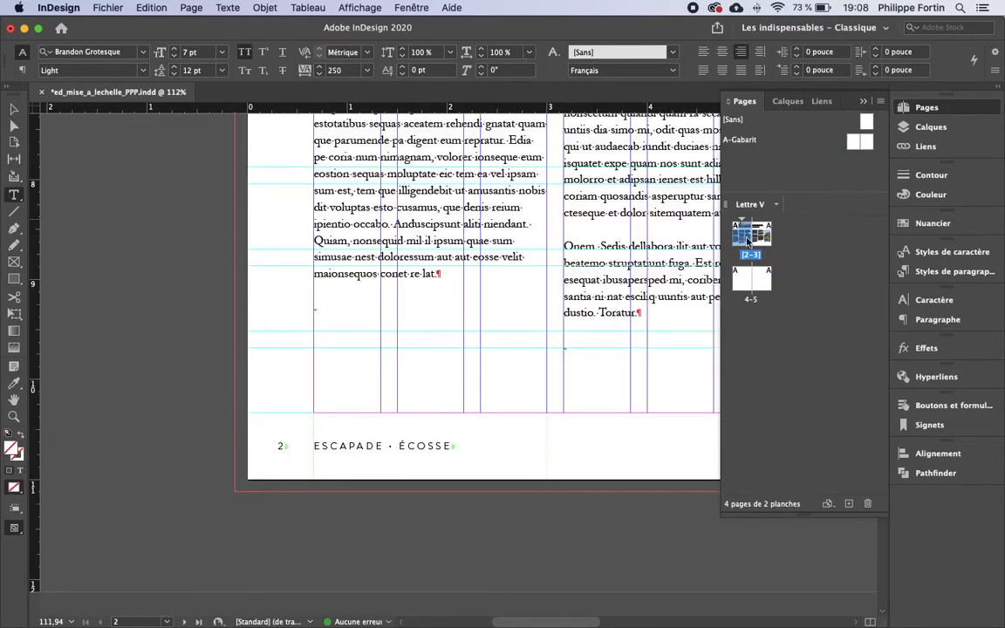
double_click(770, 138)
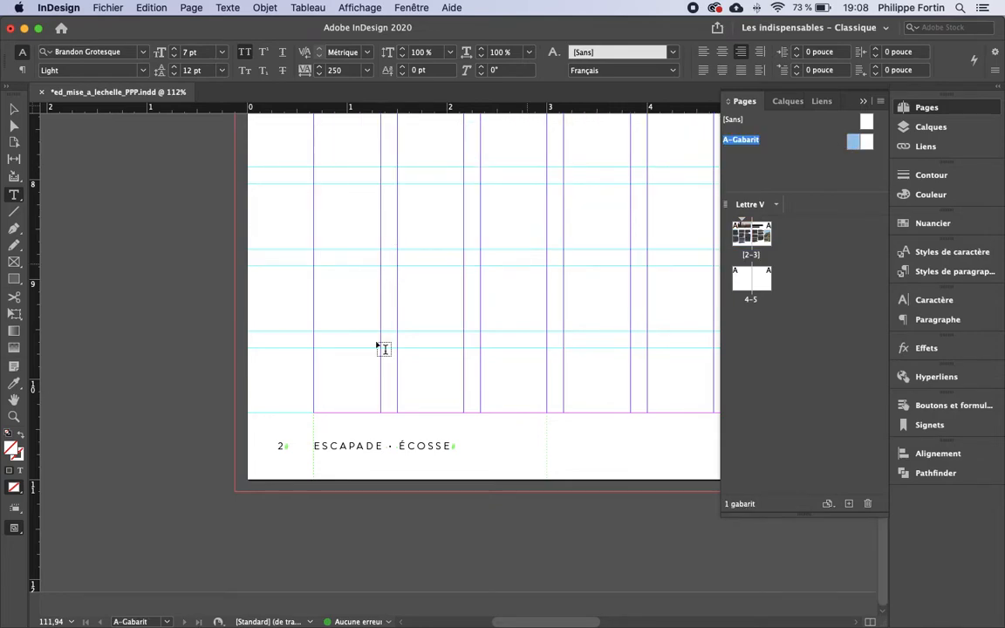
Step: Replace the typed number 2 on the left page of A-Gabarit with the current page number marker (Numéro de page active)
click(281, 447)
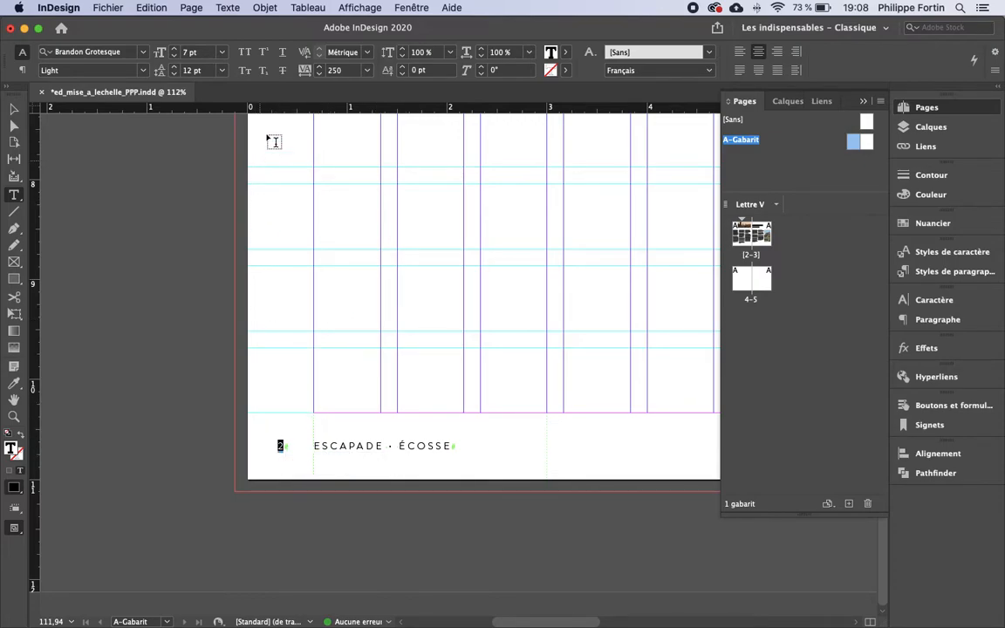
click(225, 8)
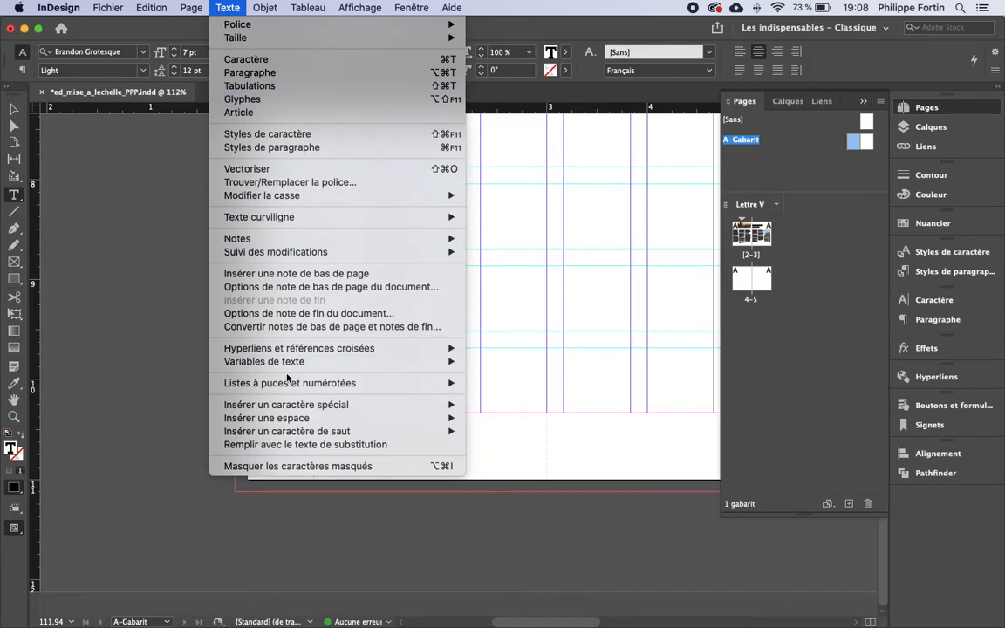
mouse_move(289, 408)
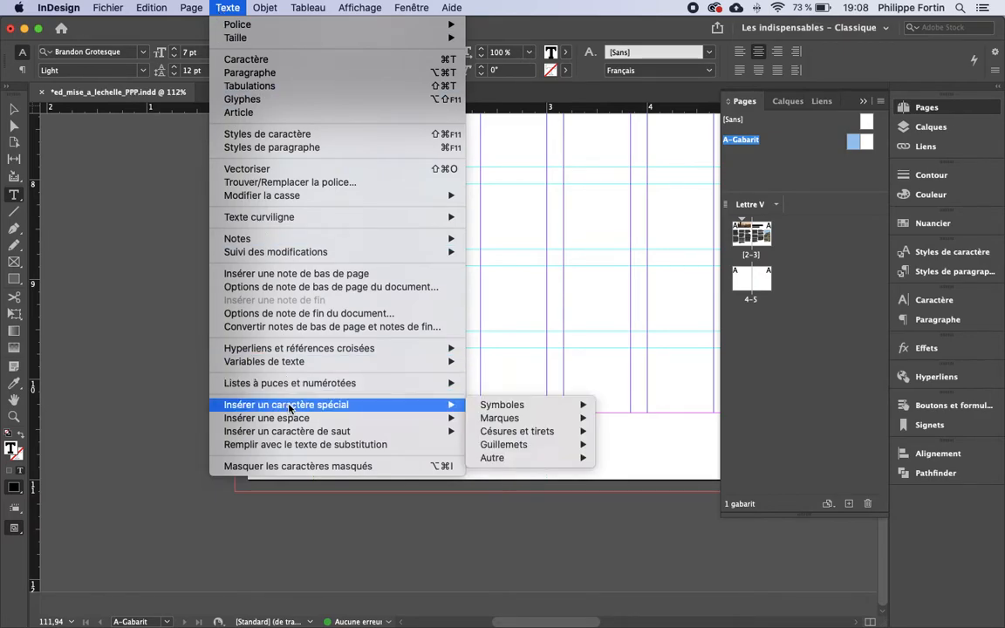
mouse_move(505, 420)
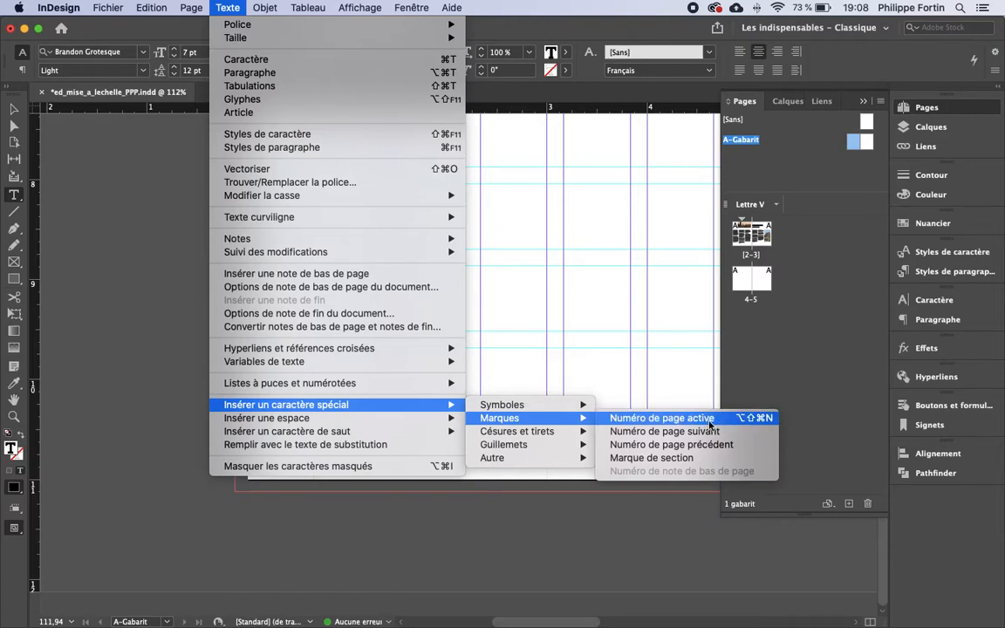
click(664, 419)
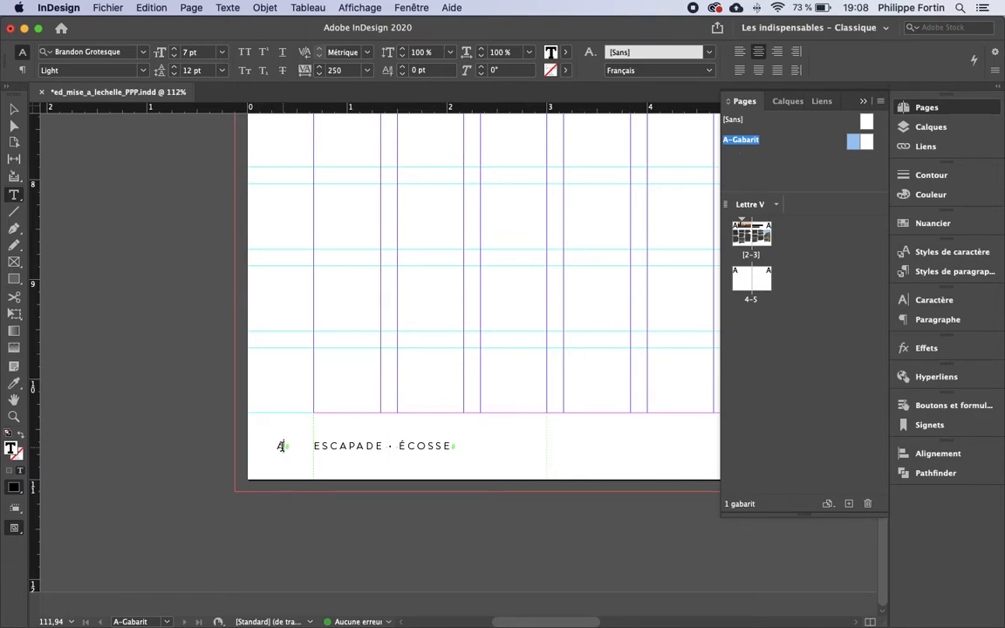
click(14, 110)
click(200, 432)
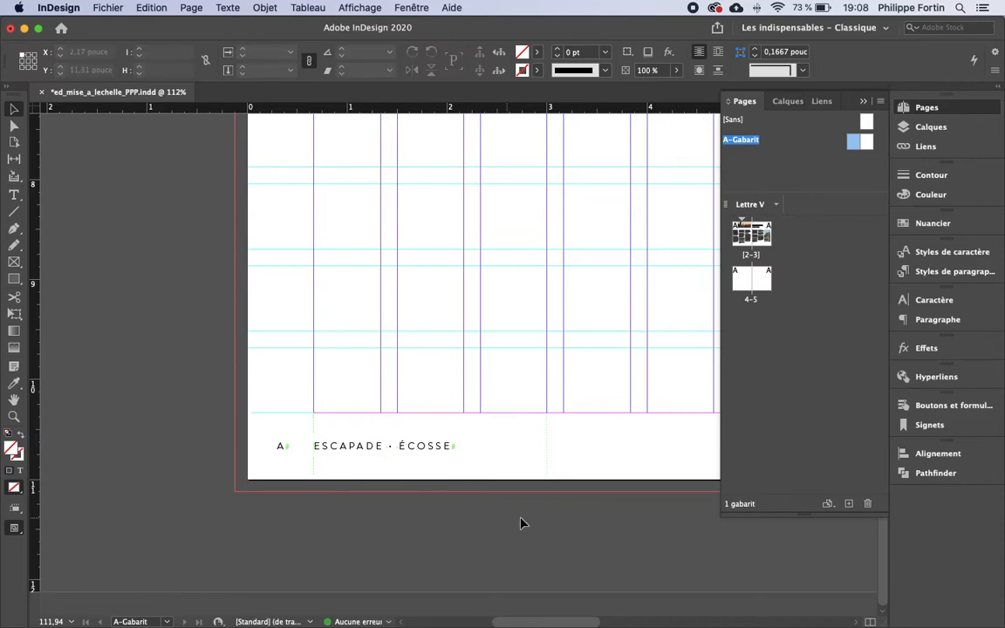
Step: Replace the typed number 3 on the right page of A-Gabarit with the current page number marker (Numéro de page active)
scroll(509, 523, right, 10)
click(406, 445)
double_click(405, 445)
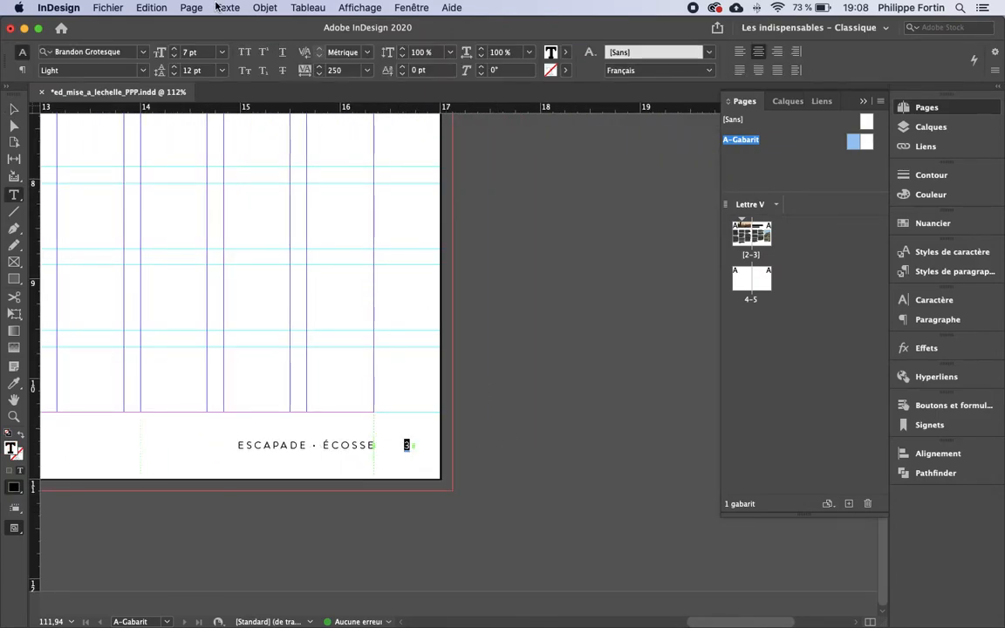
click(227, 7)
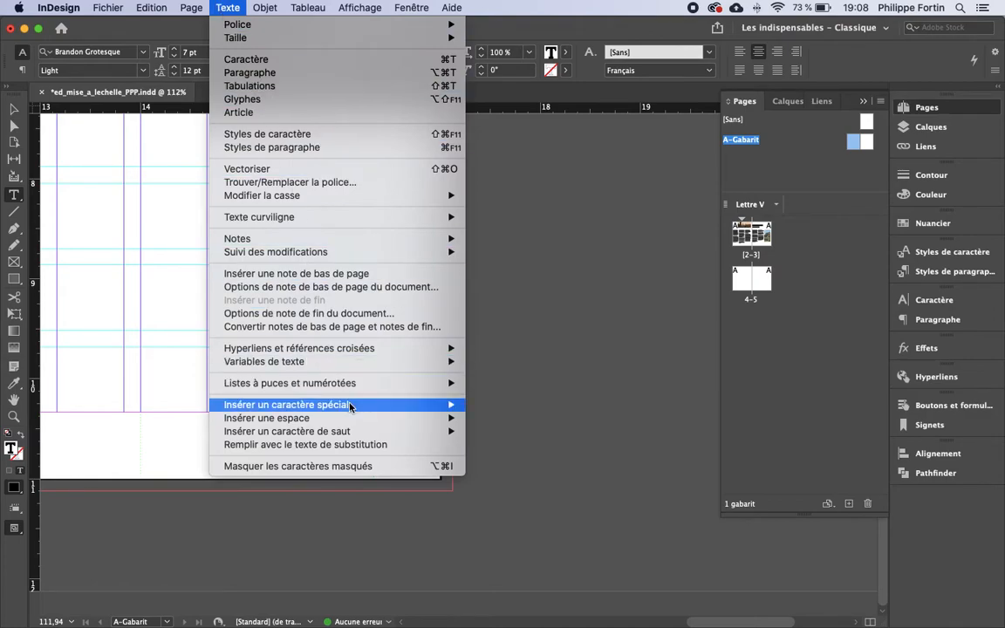
mouse_move(349, 404)
mouse_move(541, 420)
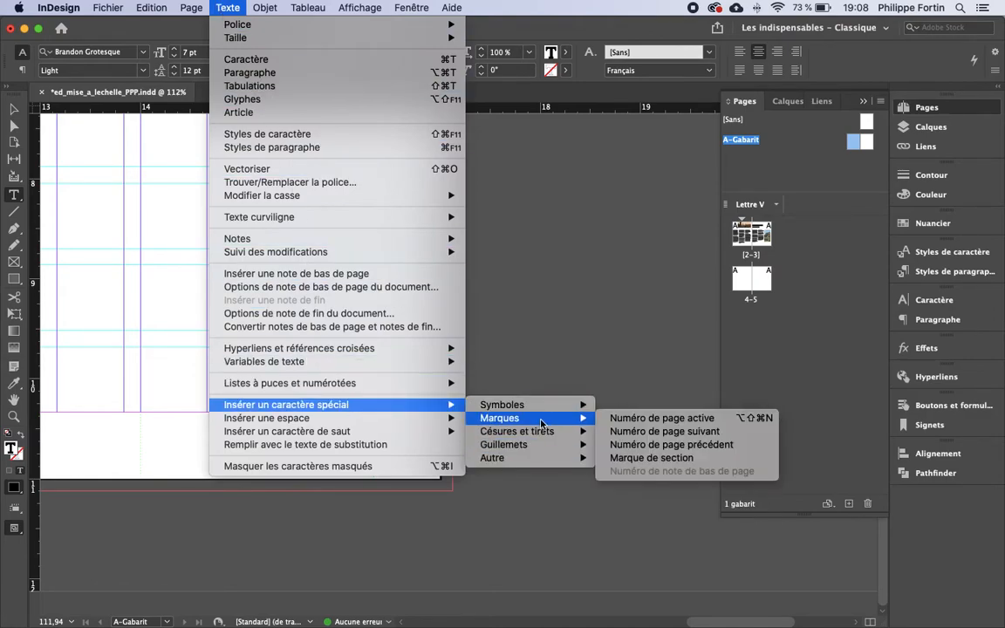
click(717, 418)
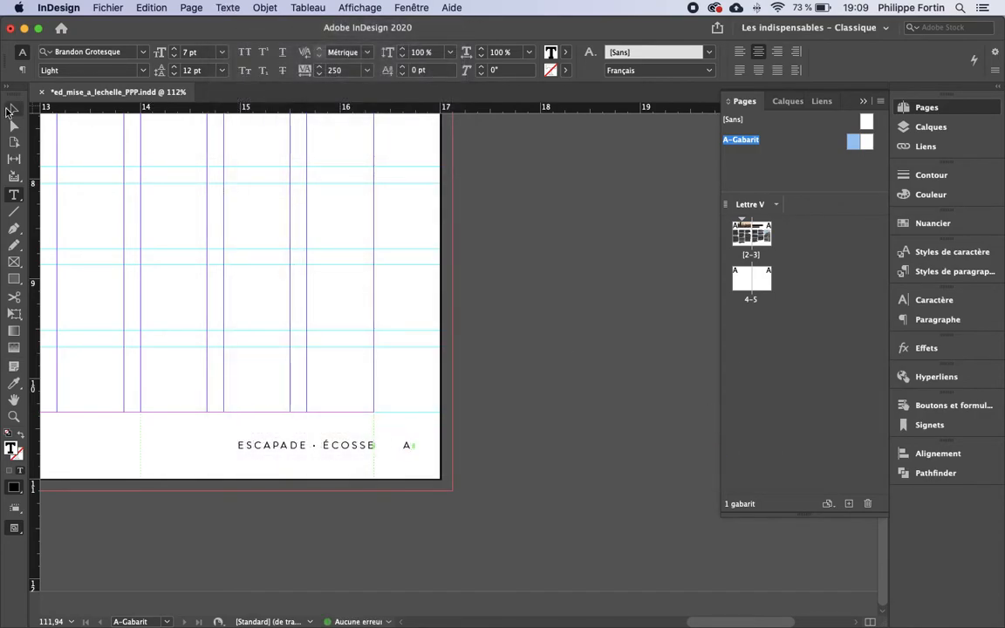
key(Escape)
click(514, 507)
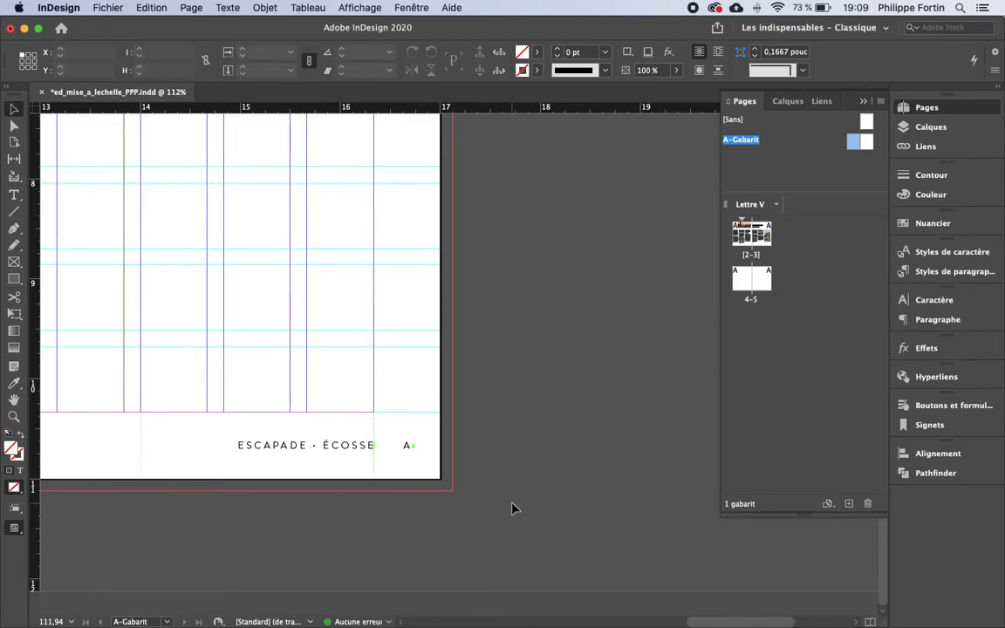
Step: Go to the spread with pages 2-3 and check the page numbers in the footers of both pages
key(super+0)
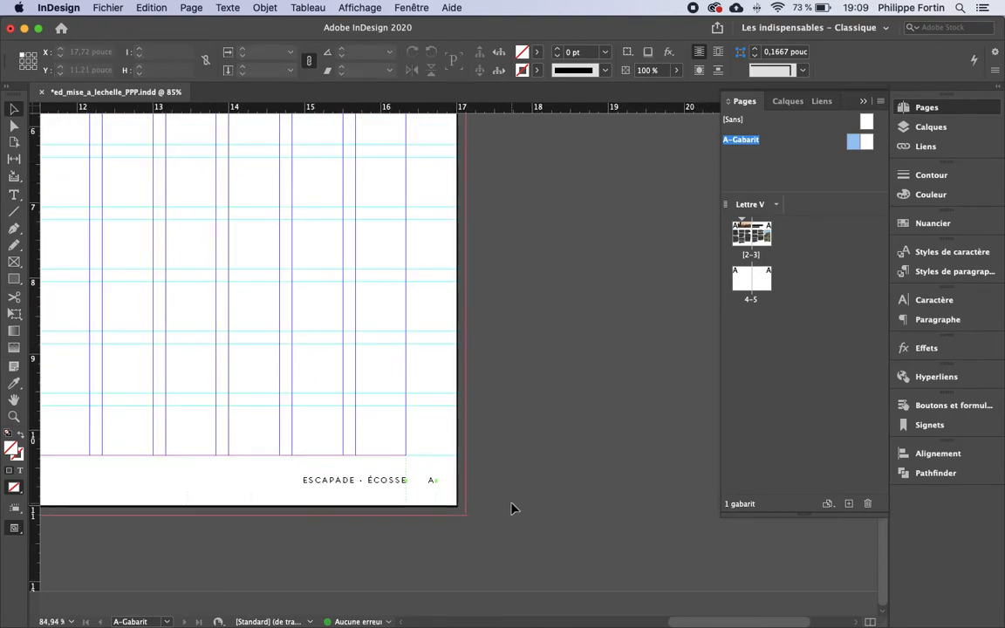
key(alt+super+0)
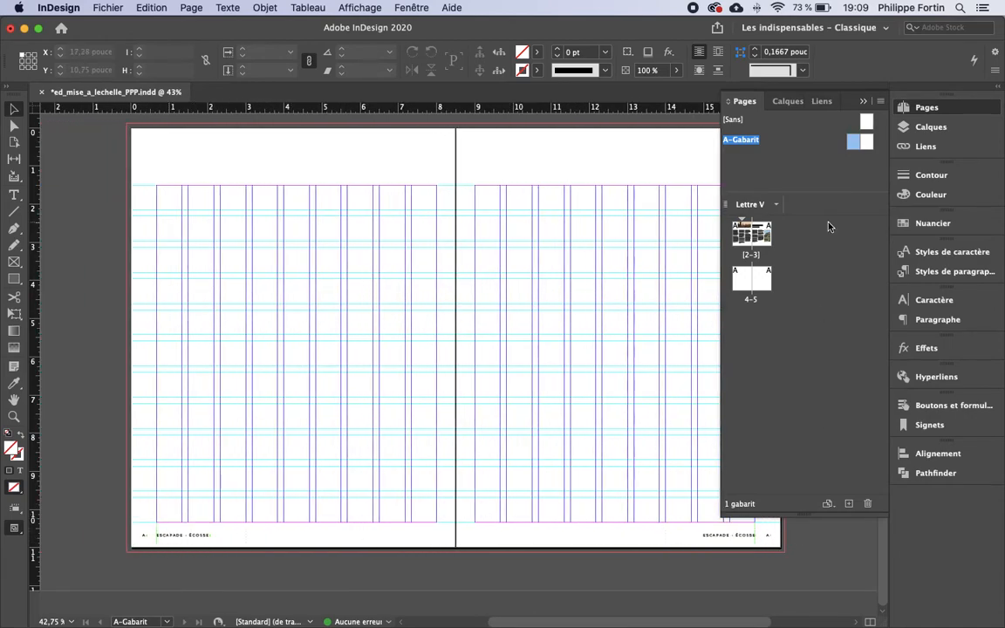
double_click(737, 237)
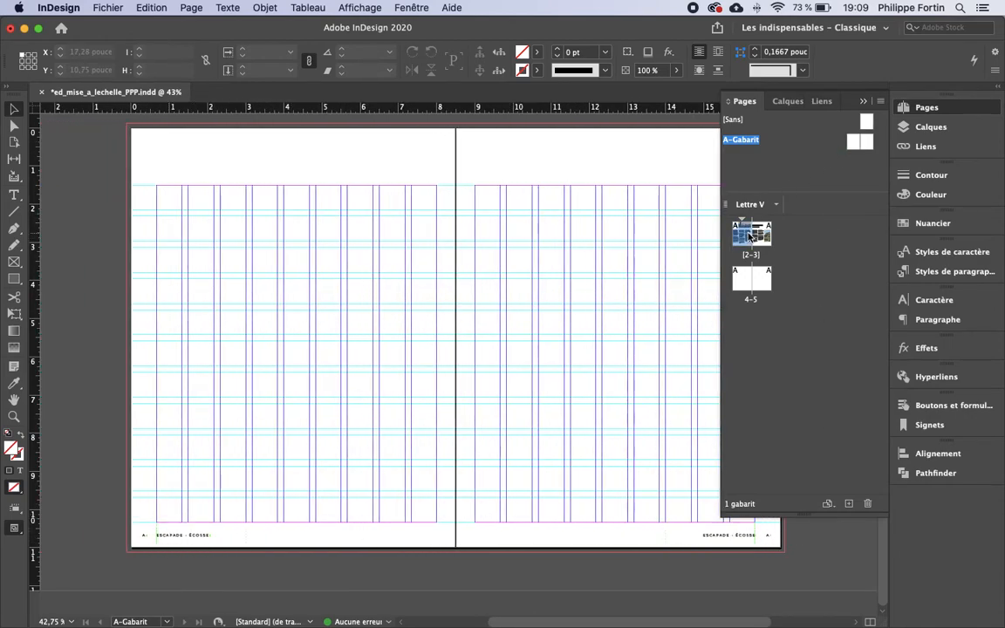
scroll(379, 547, up, 10)
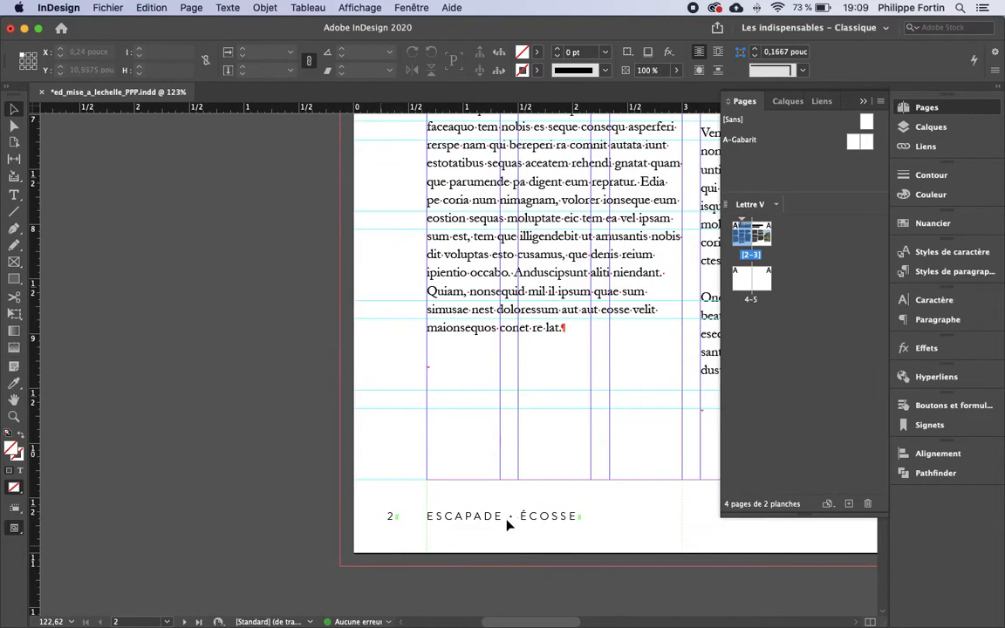
scroll(610, 521, right, 15)
scroll(610, 524, right, 10)
scroll(610, 524, up, 2)
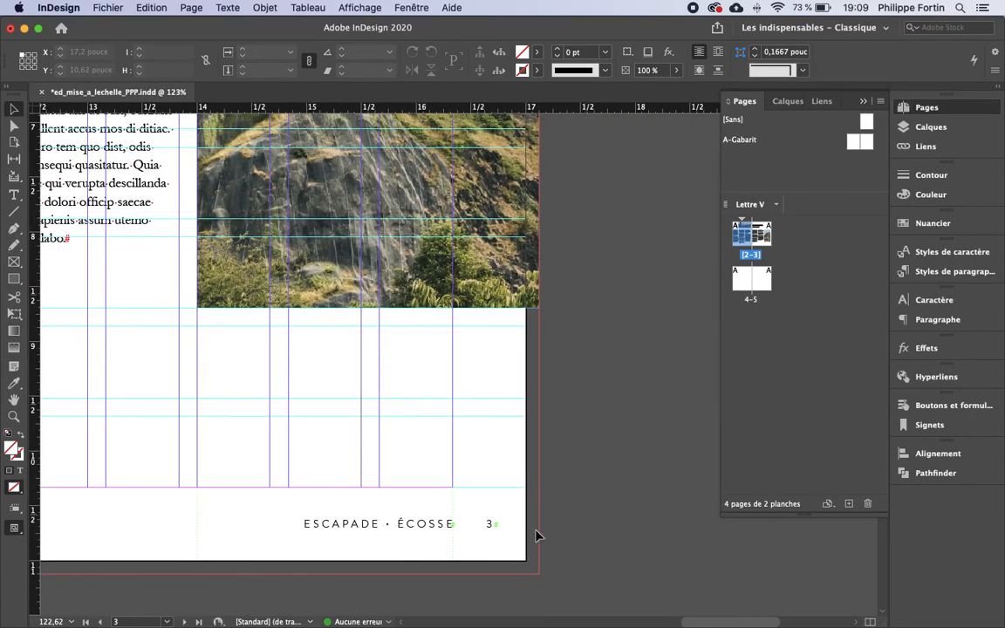
Step: Go to the spread with pages 4-5, check both footers' page numbers, and view the spread as a whole
double_click(749, 277)
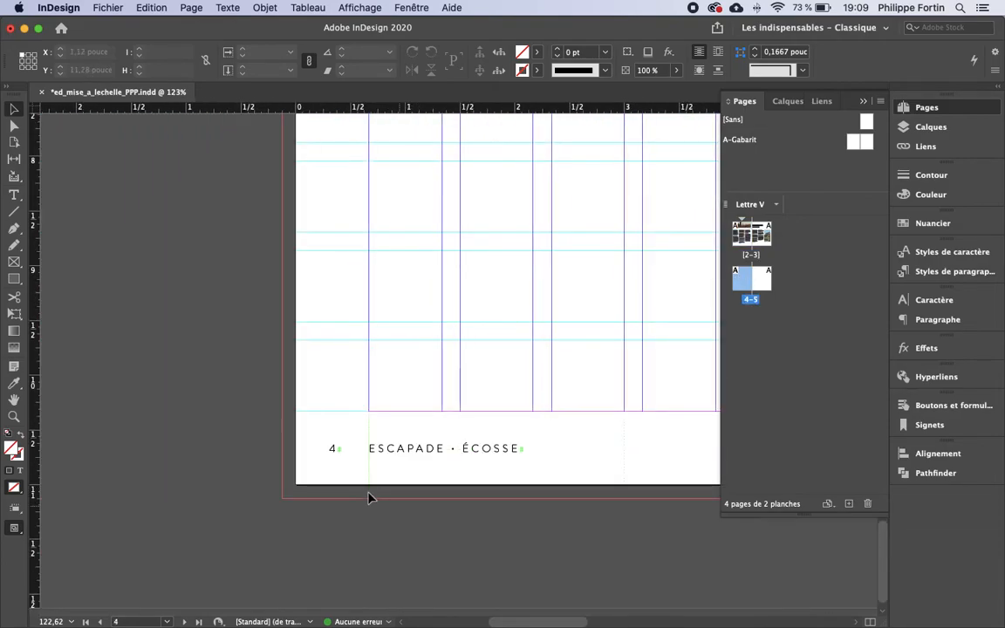
scroll(588, 467, right, 15)
scroll(588, 467, up, 2)
scroll(588, 467, down, 3)
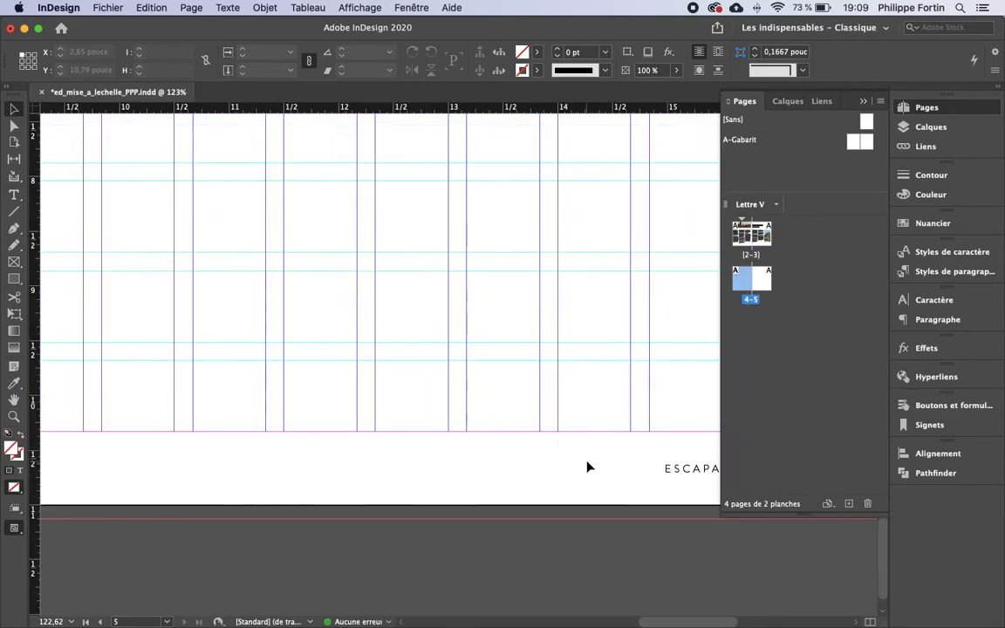
scroll(588, 467, right, 10)
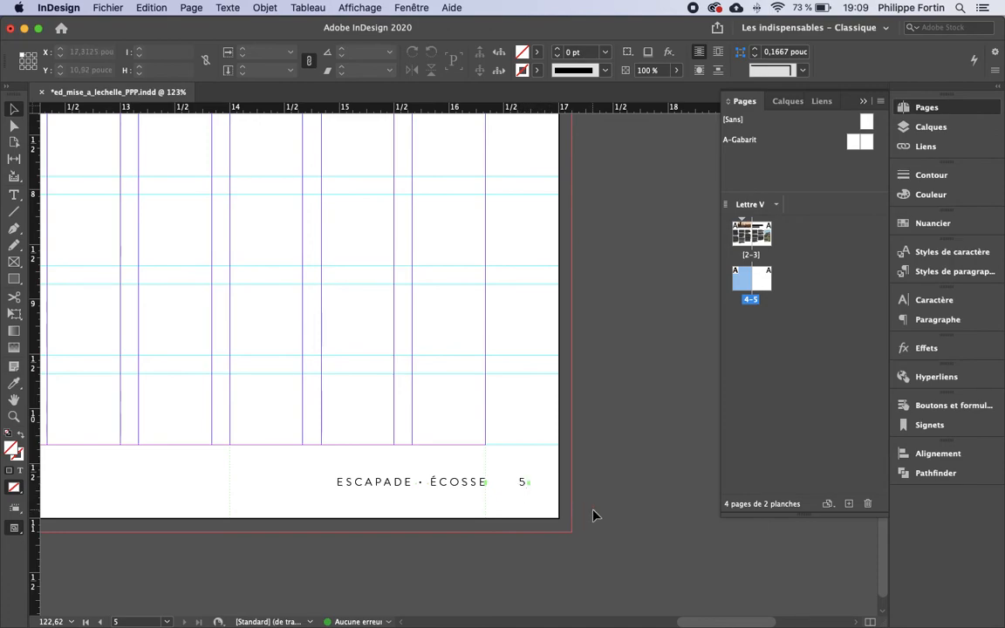
key(super+alt+0)
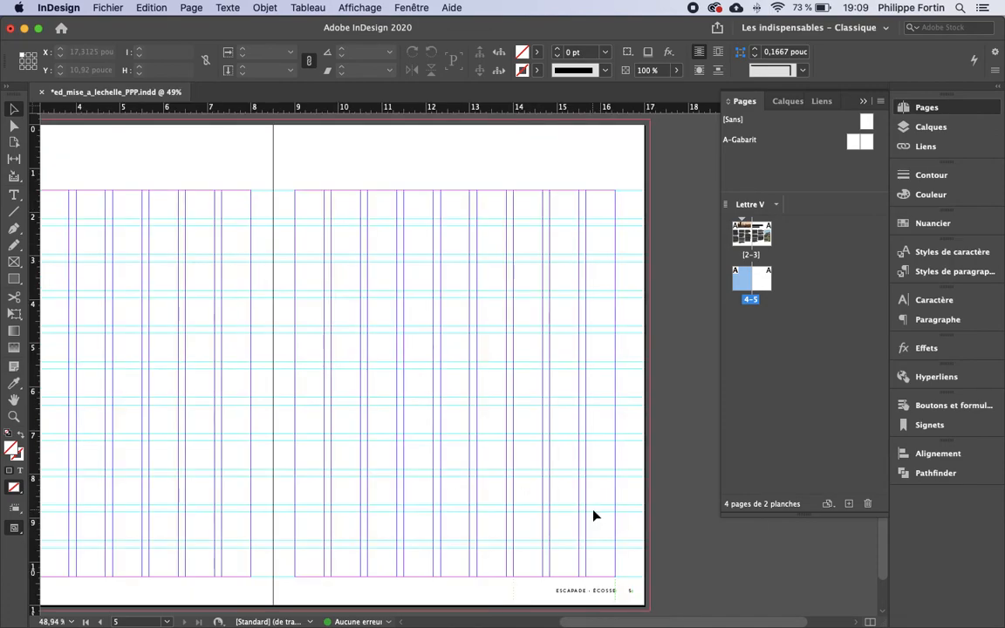
scroll(629, 512, left, 3)
scroll(629, 513, down, 1)
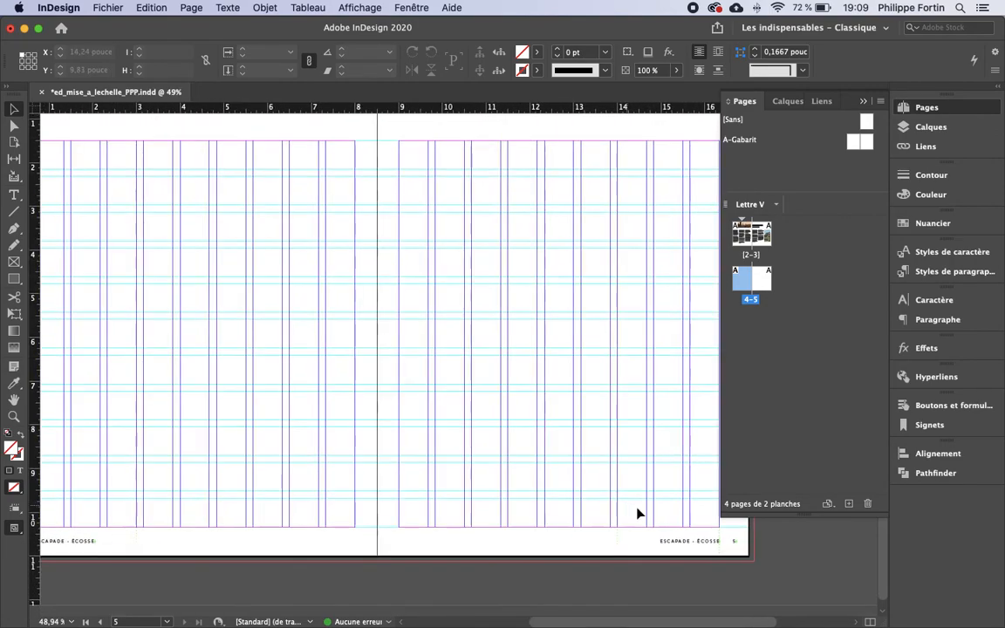
scroll(224, 499, left, 1)
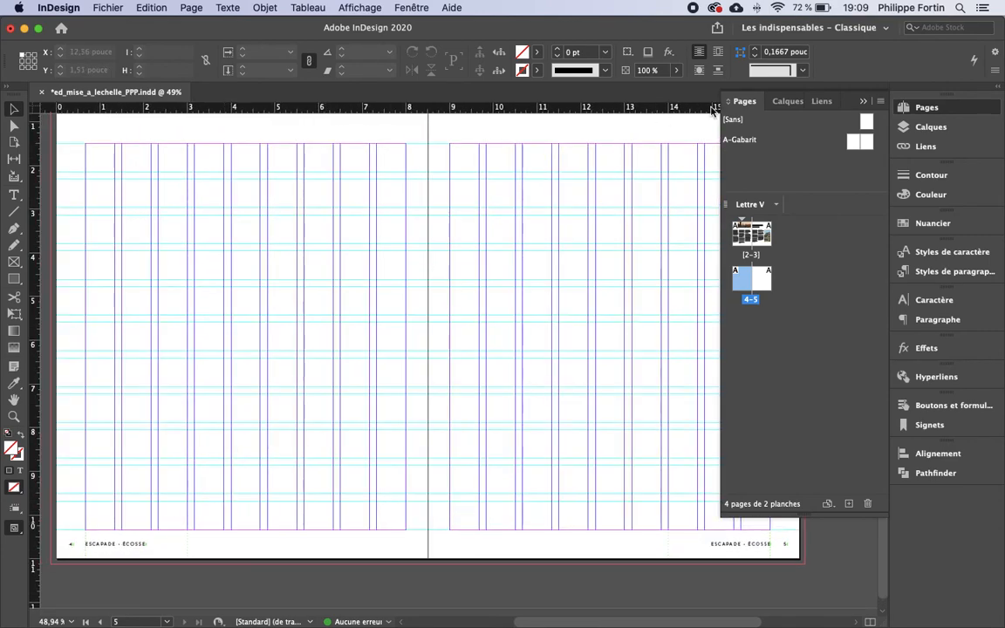